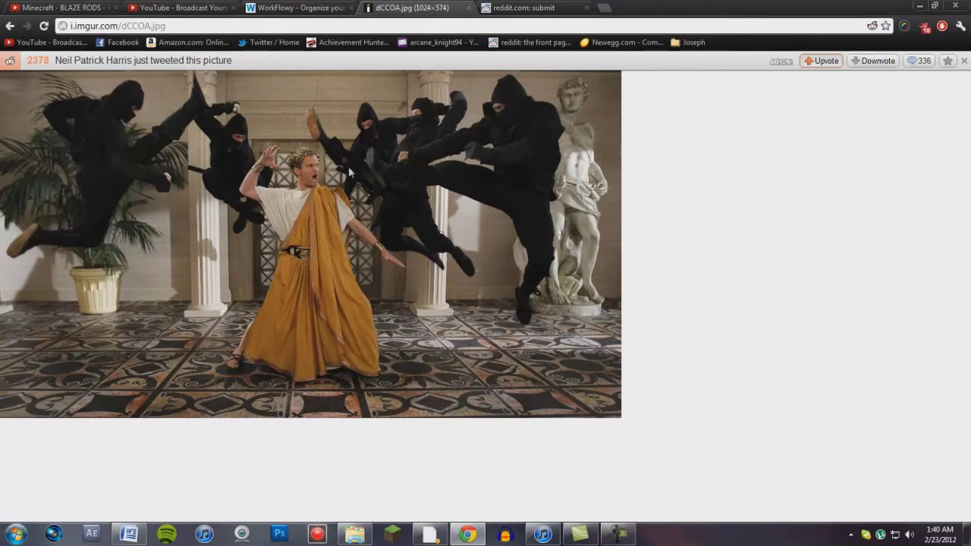
Close the imgur picture tab in Chrome
{"action": "middle_click", "coordinate": [402, 9]}
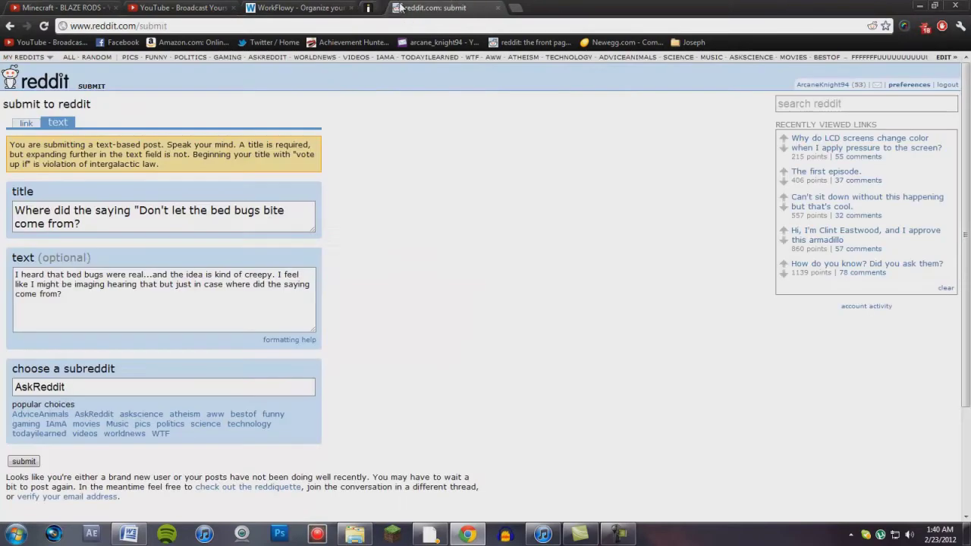
Collapse School, Goals, Home and Youtube, reload the outline, then zoom into School
{"action": "left_click", "coordinate": [282, 9]}
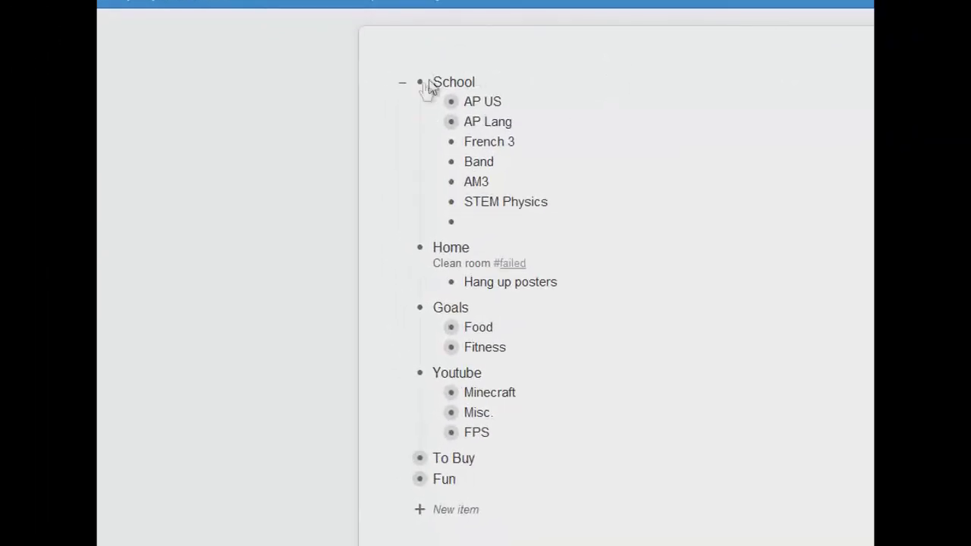
{"action": "left_click", "coordinate": [403, 83]}
{"action": "mouse_move", "coordinate": [419, 82]}
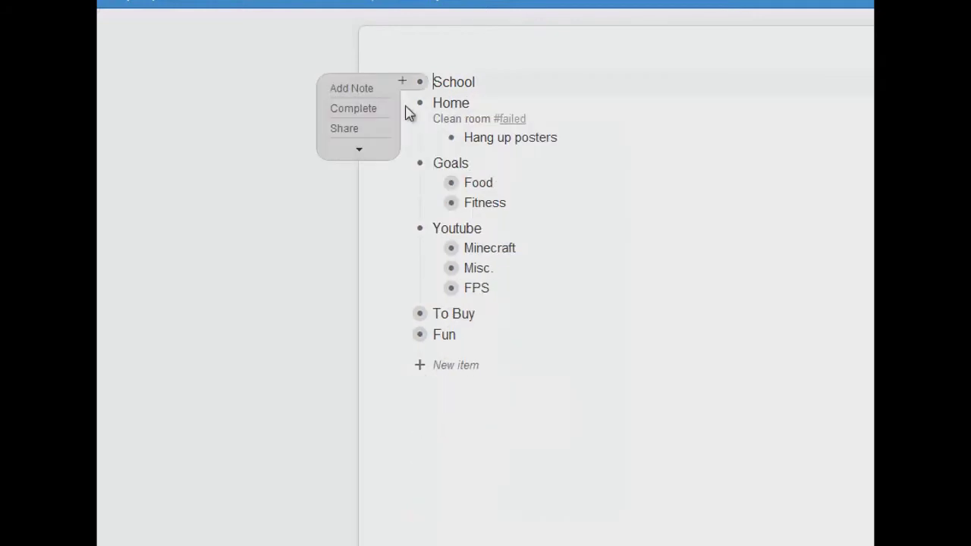
{"action": "left_click", "coordinate": [402, 163]}
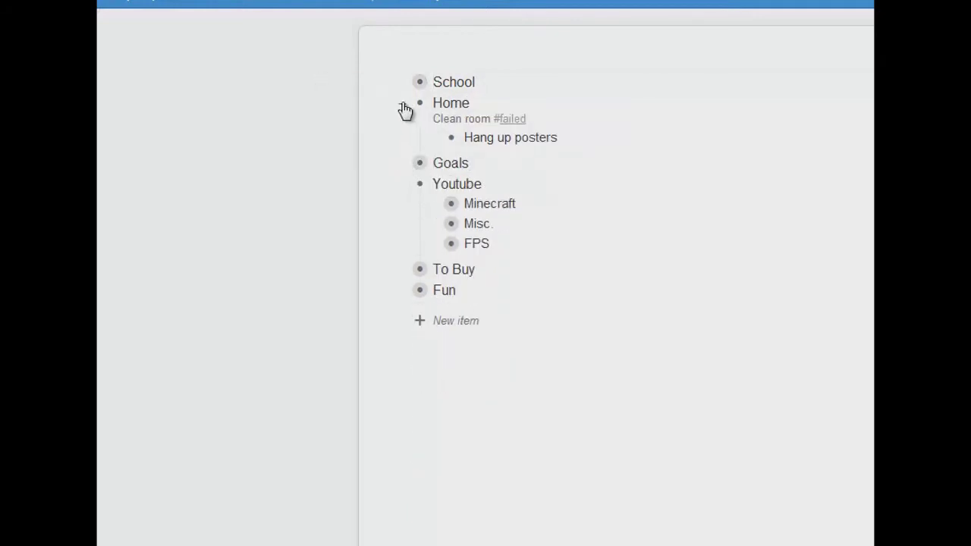
{"action": "left_click", "coordinate": [402, 104]}
{"action": "left_click", "coordinate": [402, 159]}
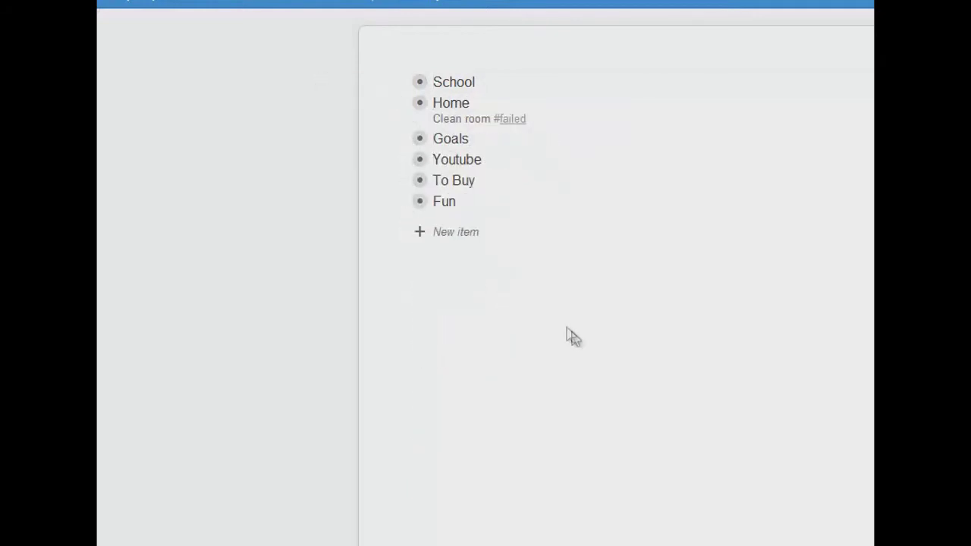
{"action": "key", "text": "F5"}
{"action": "left_click", "coordinate": [416, 82]}
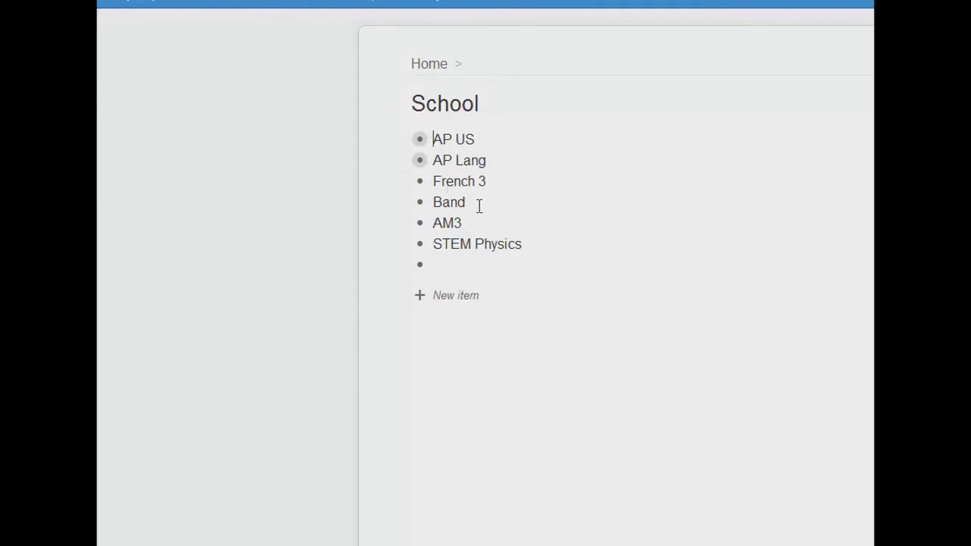
Zoom into the AP Lang item to show its task list
{"action": "left_click", "coordinate": [421, 160]}
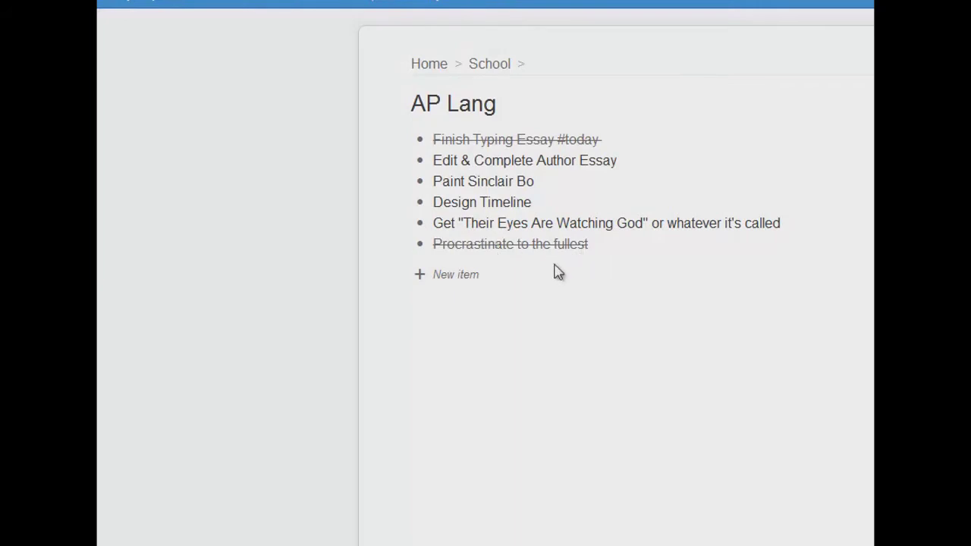
Navigate from the top level through Youtube > Misc. > Workflowy video to Things to talk about
{"action": "left_click", "coordinate": [426, 68]}
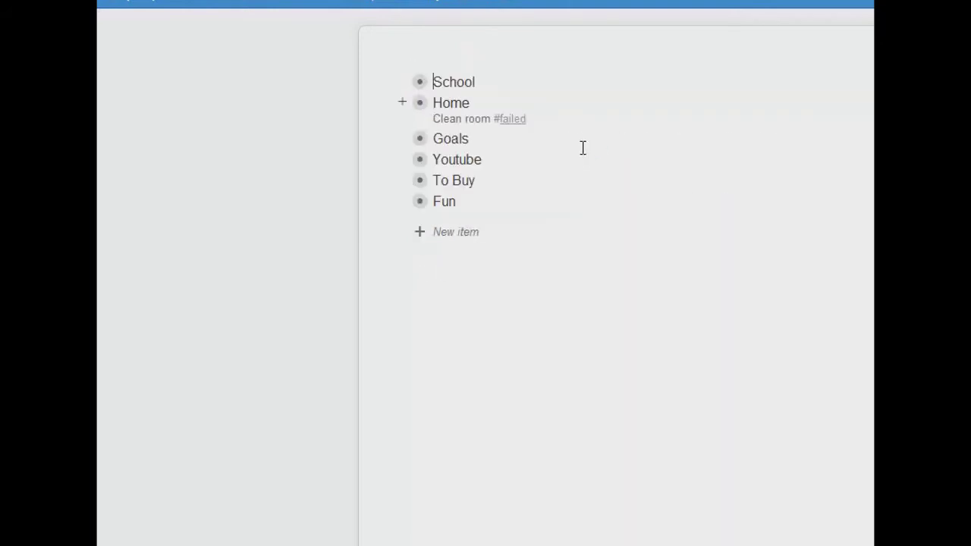
{"action": "left_click", "coordinate": [421, 160]}
{"action": "left_click", "coordinate": [420, 160]}
{"action": "left_click", "coordinate": [421, 160]}
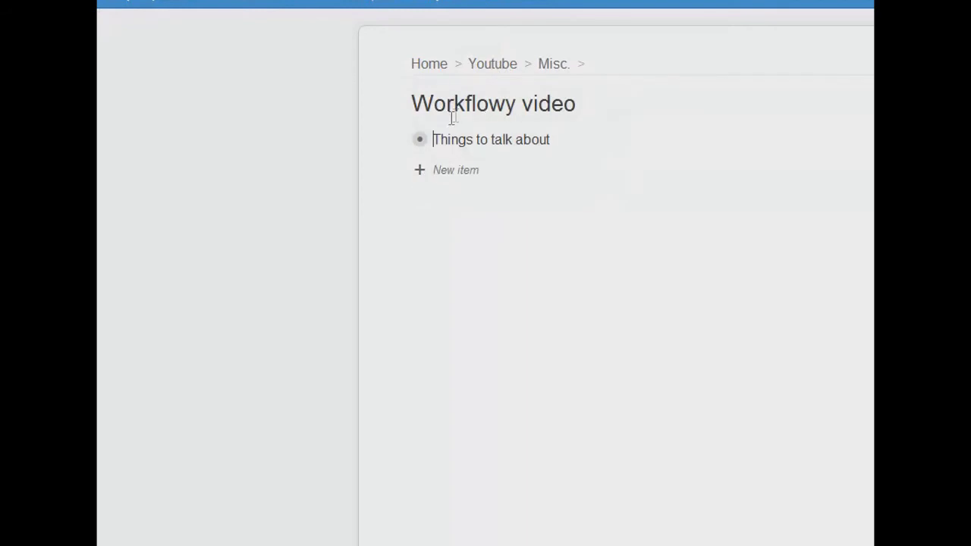
{"action": "left_click", "coordinate": [430, 142]}
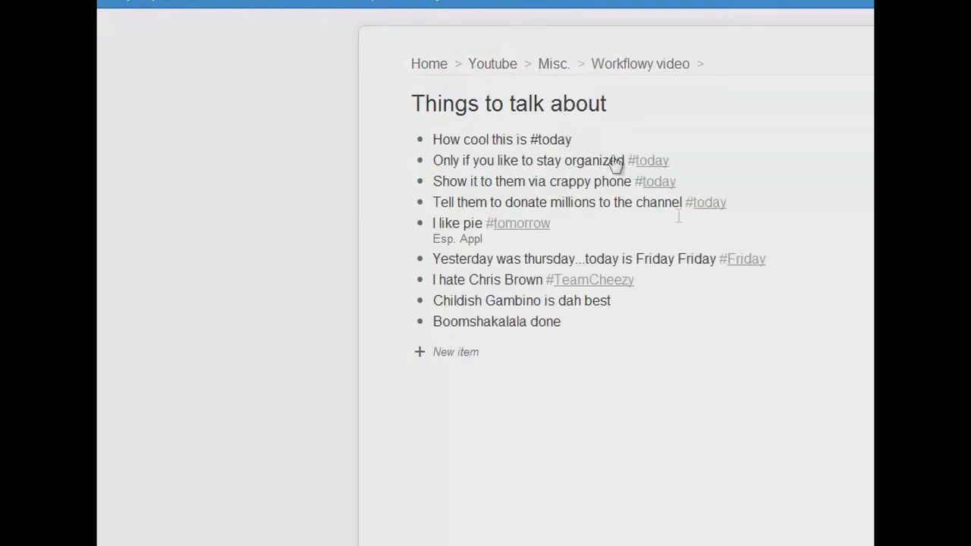
Complete 'How cool this is' and 'Only if you like to stay organized', then delete the crappy phone item
{"action": "left_click", "coordinate": [498, 240]}
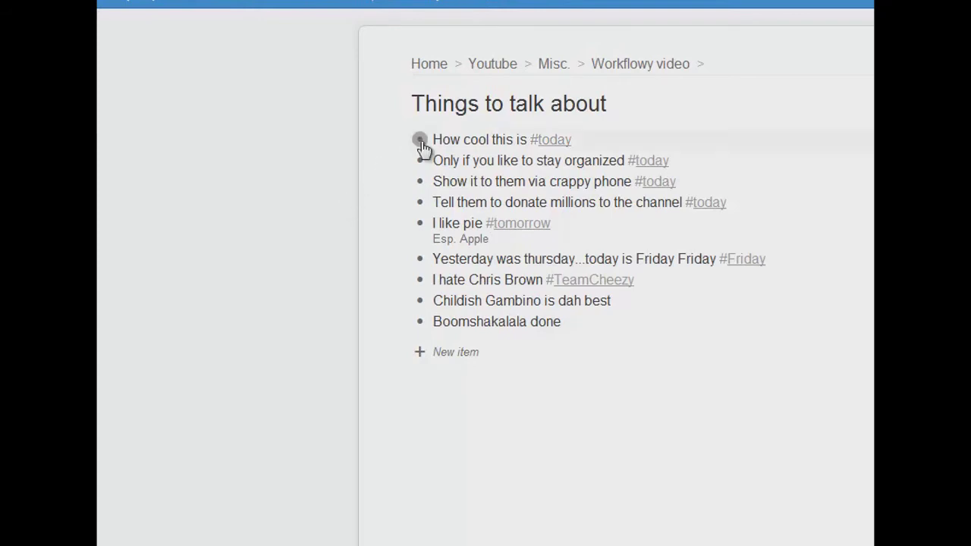
{"action": "mouse_move", "coordinate": [419, 140]}
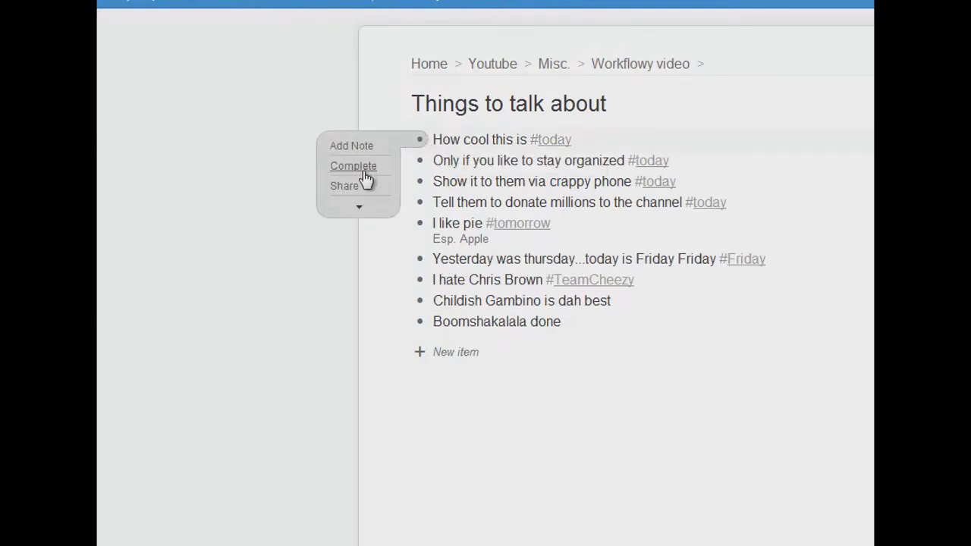
{"action": "left_click", "coordinate": [366, 179]}
{"action": "mouse_move", "coordinate": [420, 161]}
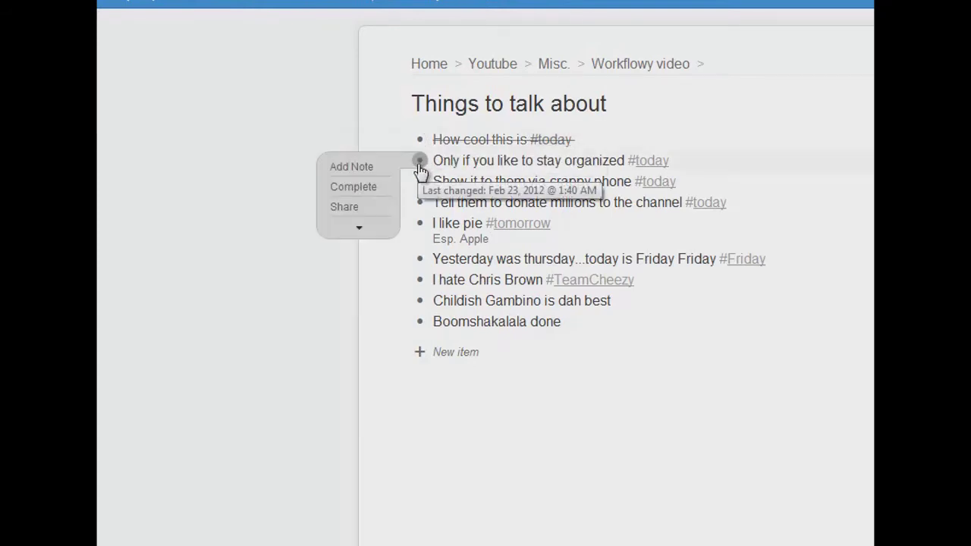
{"action": "left_click", "coordinate": [373, 187]}
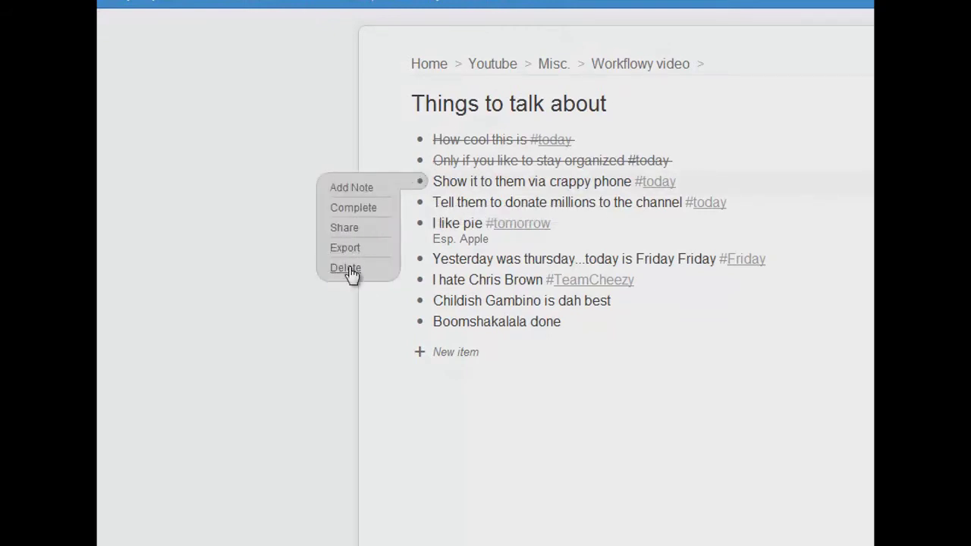
{"action": "left_click", "coordinate": [345, 269]}
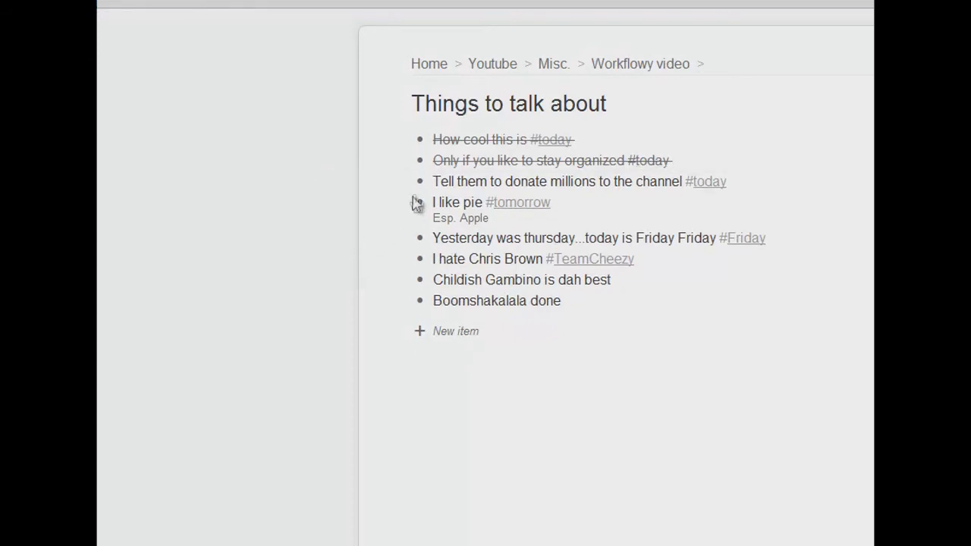
{"action": "mouse_move", "coordinate": [420, 181]}
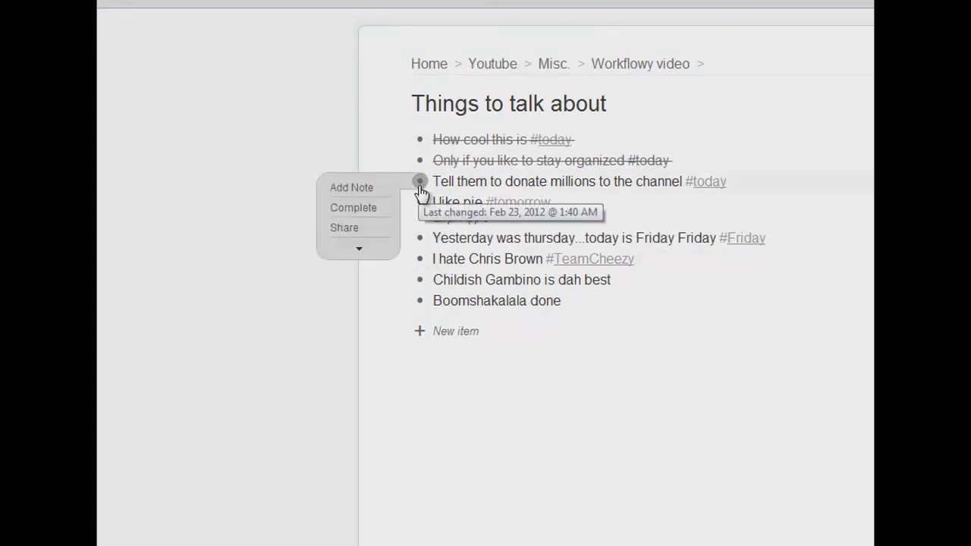
Mark the donate millions, I like pie, Friday, I hate Chris Brown and Childish Gambino items complete
{"action": "left_click", "coordinate": [368, 211]}
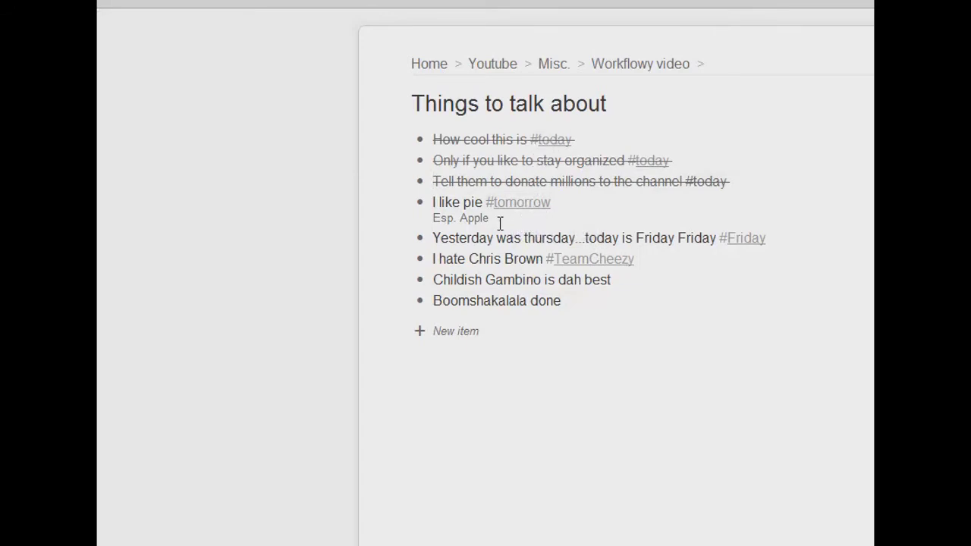
{"action": "mouse_move", "coordinate": [420, 202]}
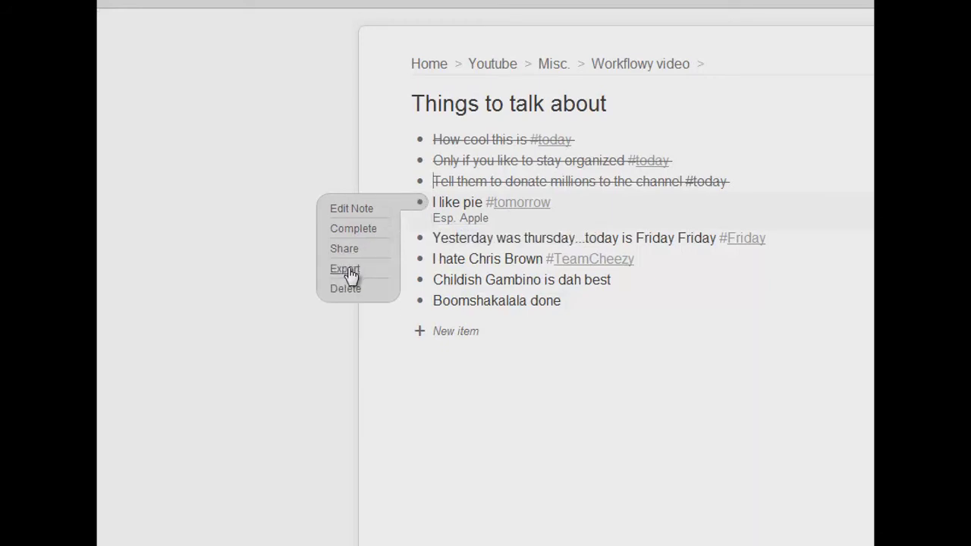
{"action": "left_click", "coordinate": [359, 236]}
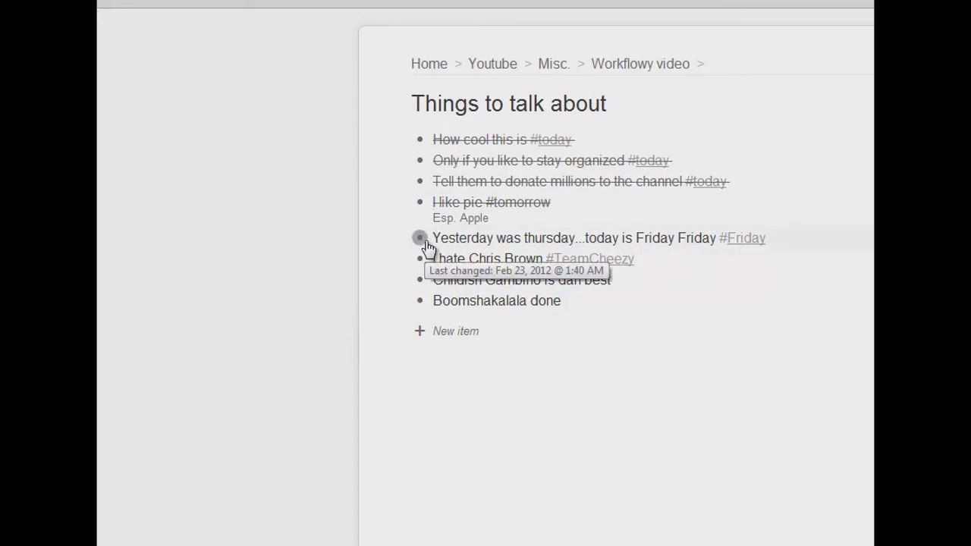
{"action": "mouse_move", "coordinate": [420, 237]}
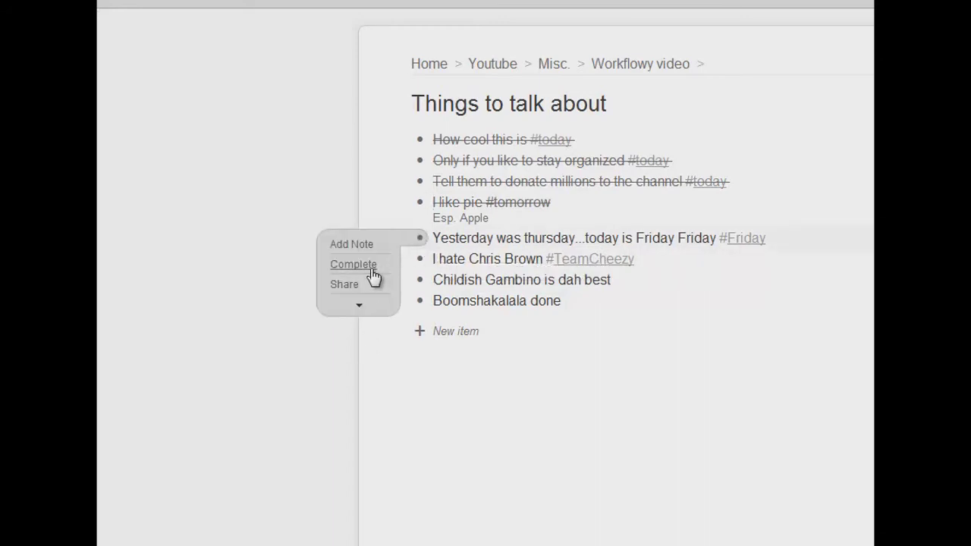
{"action": "left_click", "coordinate": [373, 274]}
{"action": "mouse_move", "coordinate": [420, 259]}
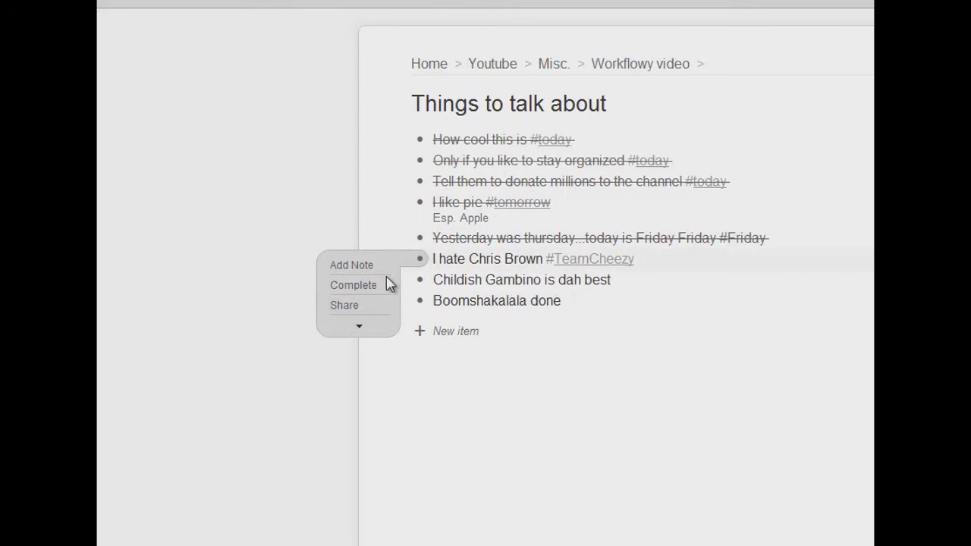
{"action": "left_click", "coordinate": [375, 286]}
{"action": "mouse_move", "coordinate": [420, 280]}
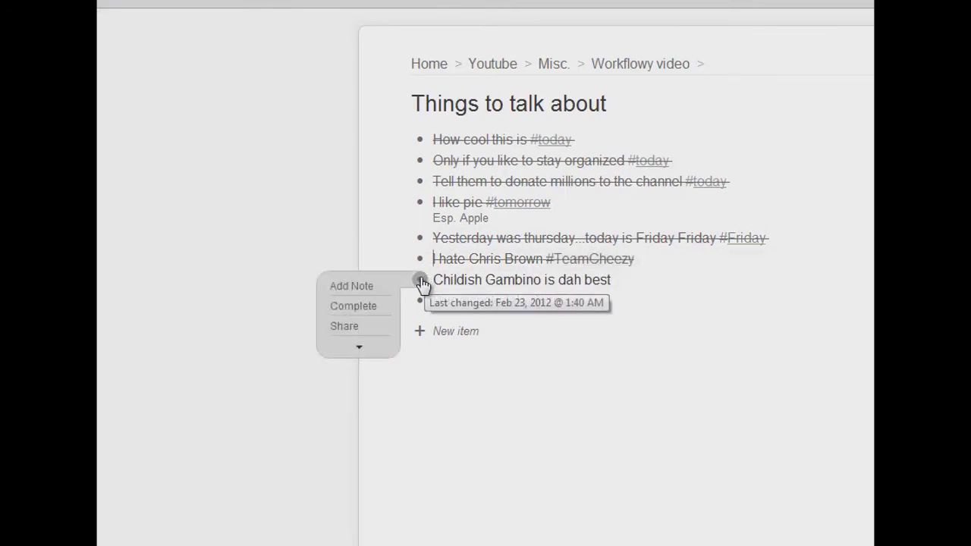
{"action": "left_click", "coordinate": [381, 311]}
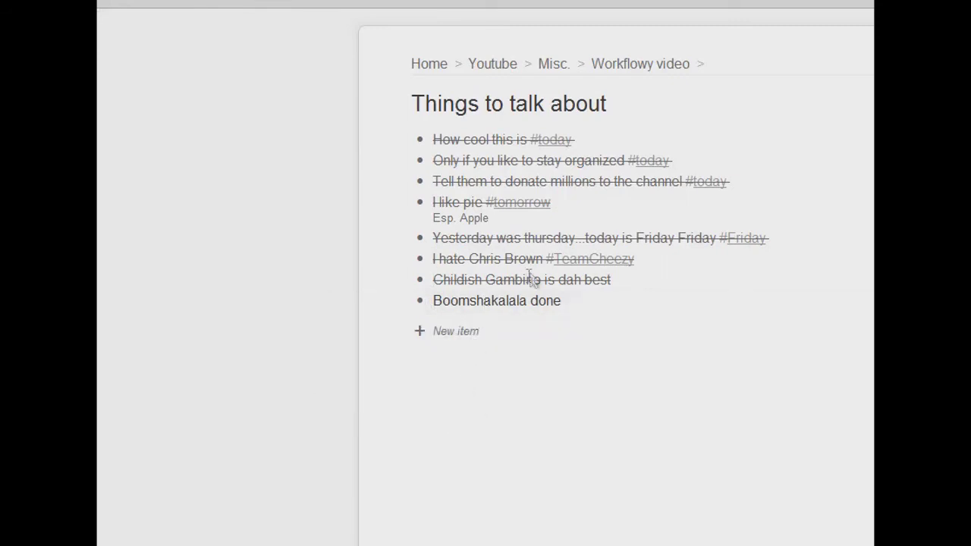
Filter by the #today tag, search #today from the top level, then clear the filter
{"action": "left_click", "coordinate": [664, 164]}
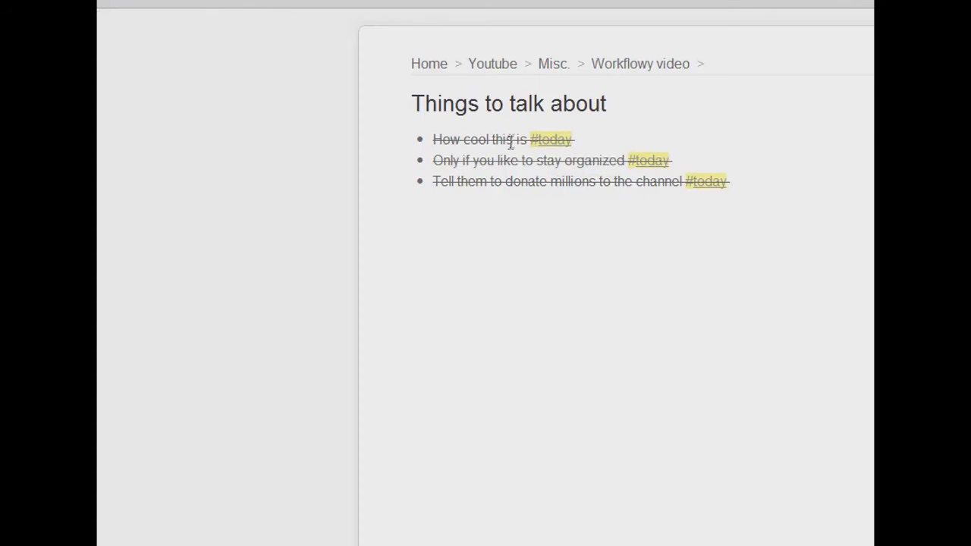
{"action": "left_click", "coordinate": [421, 67]}
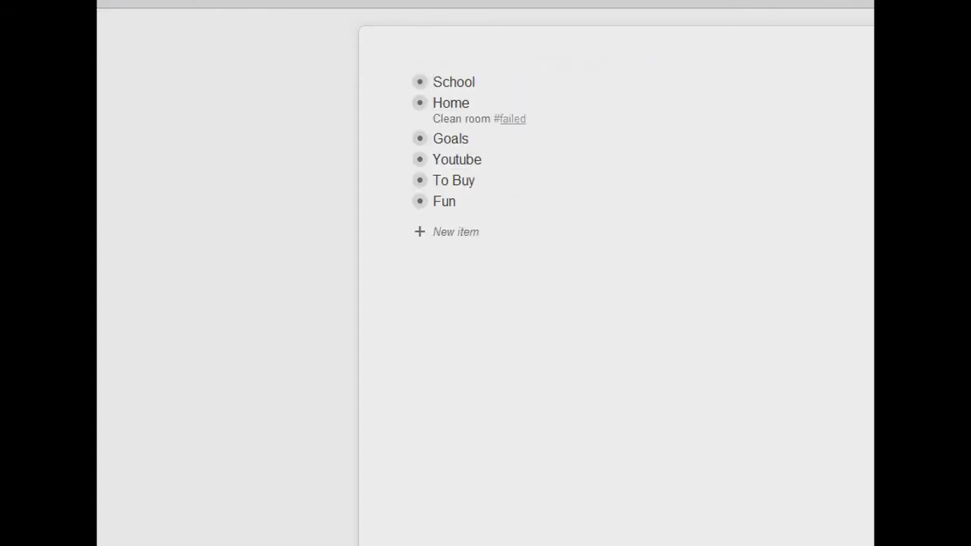
{"action": "type", "text": "#today"}
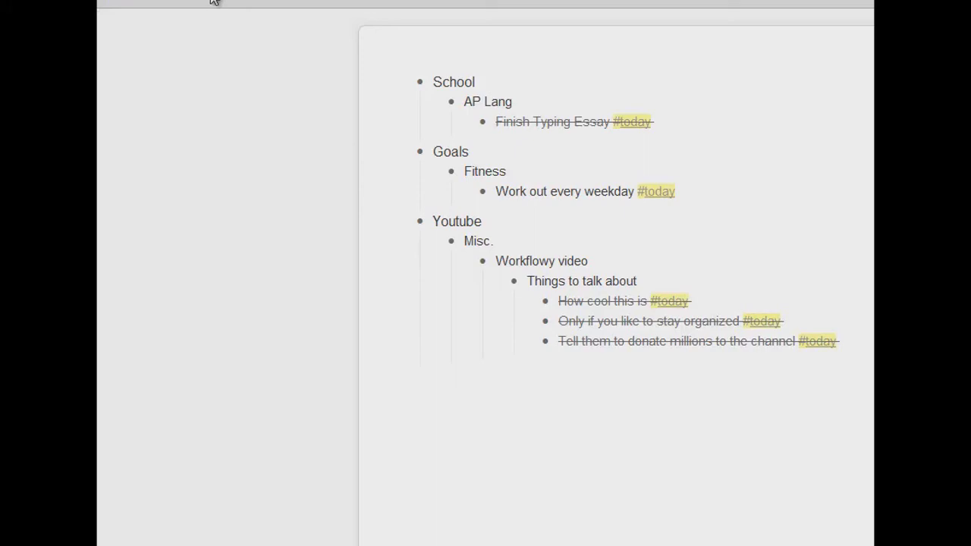
{"action": "left_click", "coordinate": [214, 1]}
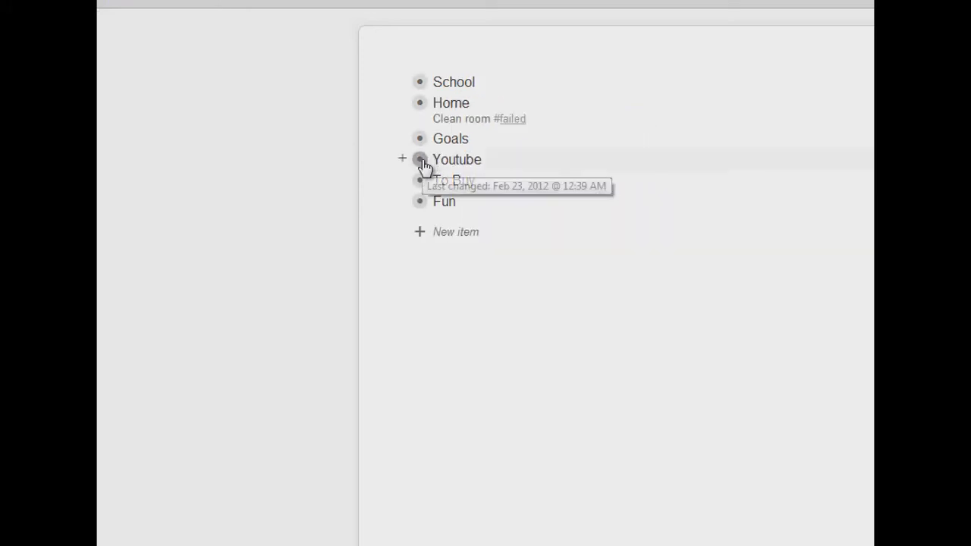
{"action": "mouse_move", "coordinate": [419, 159]}
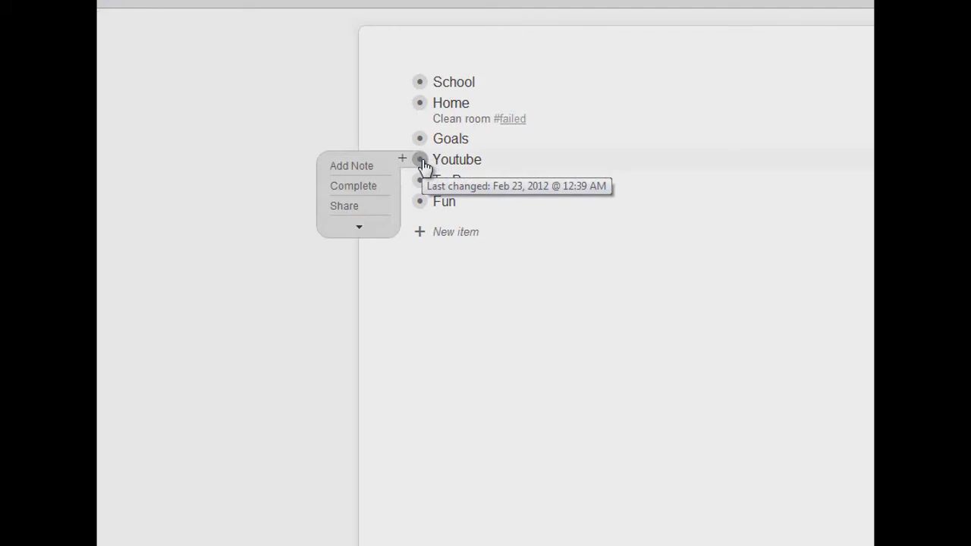
Zoom through Youtube > Misc. > Workflowy video > Things to talk about and complete 'Boomshakalala done'
{"action": "left_click", "coordinate": [420, 161]}
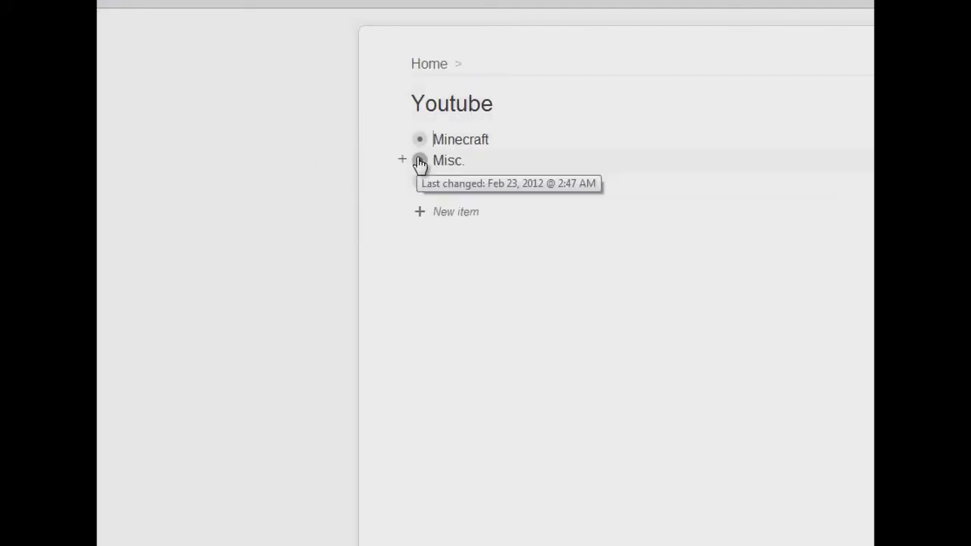
{"action": "left_click", "coordinate": [420, 161]}
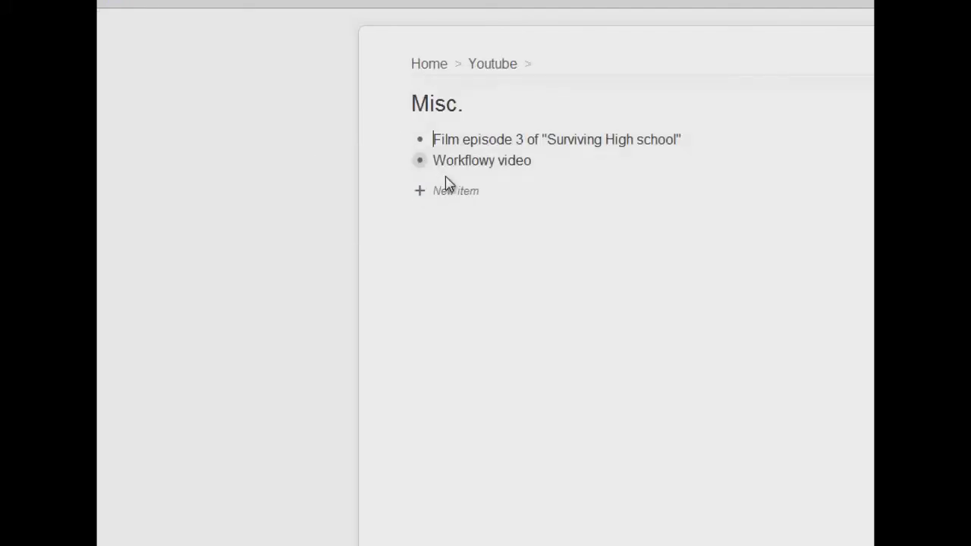
{"action": "left_click", "coordinate": [420, 161]}
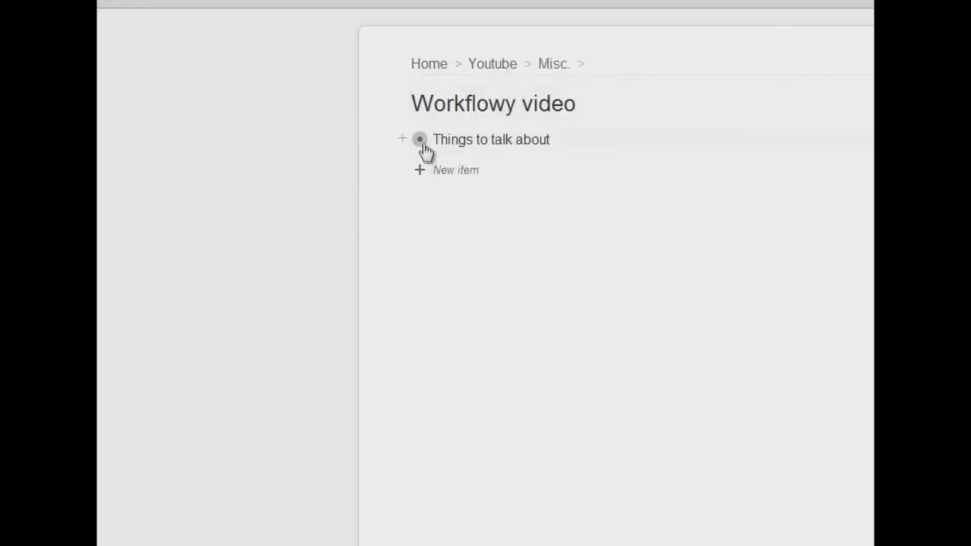
{"action": "left_click", "coordinate": [420, 140]}
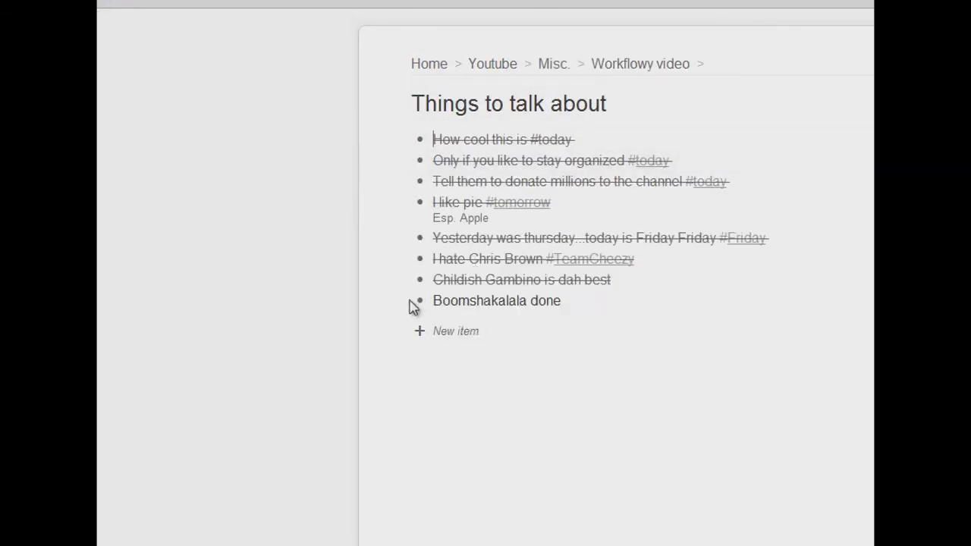
{"action": "mouse_move", "coordinate": [420, 301]}
{"action": "left_click", "coordinate": [377, 329]}
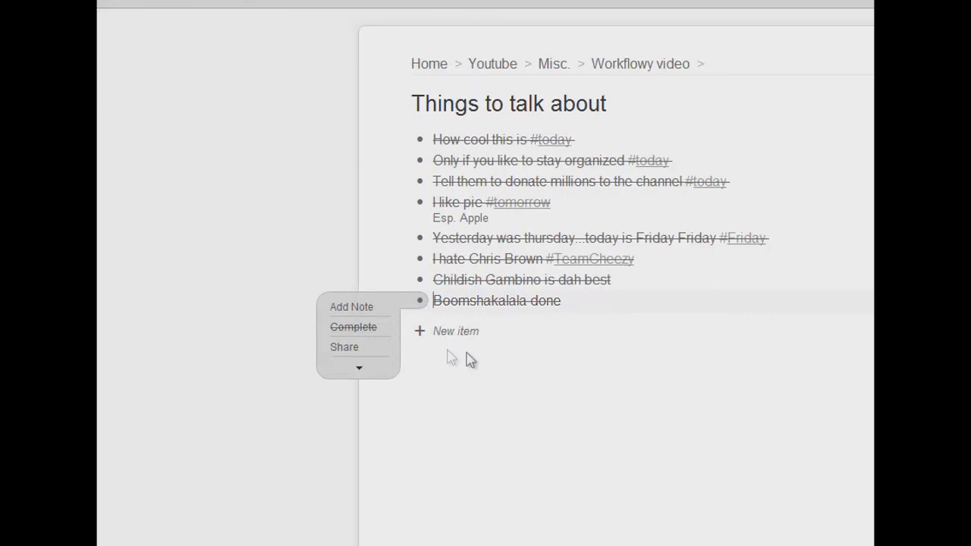
Go back up to Misc. and delete the Workflowy video item
{"action": "key", "text": "alt+Left"}
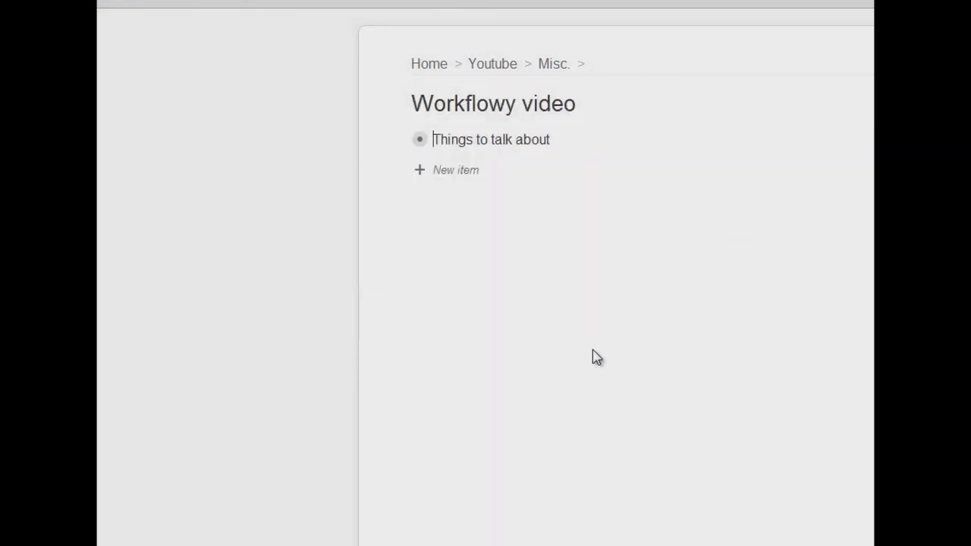
{"action": "key", "text": "alt+Left"}
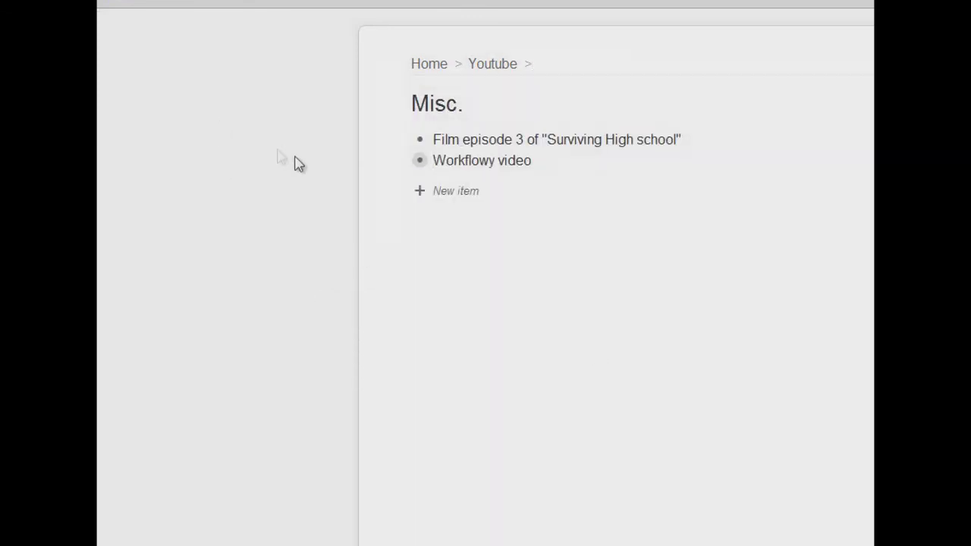
{"action": "mouse_move", "coordinate": [420, 160]}
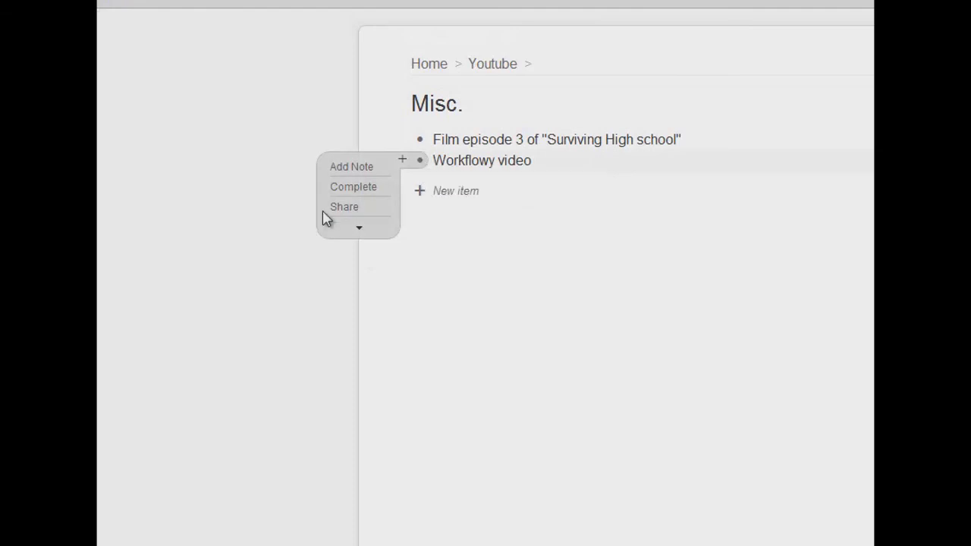
{"action": "left_click", "coordinate": [343, 247]}
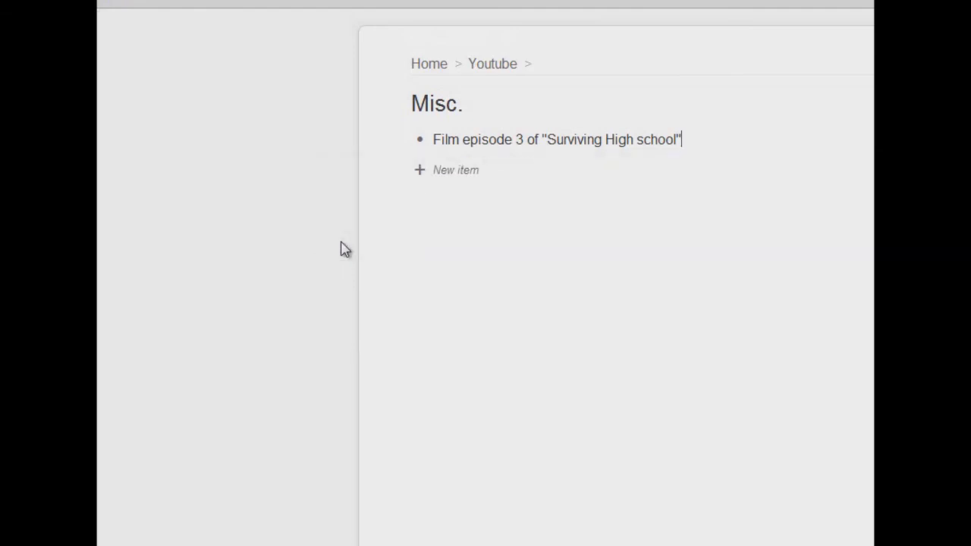